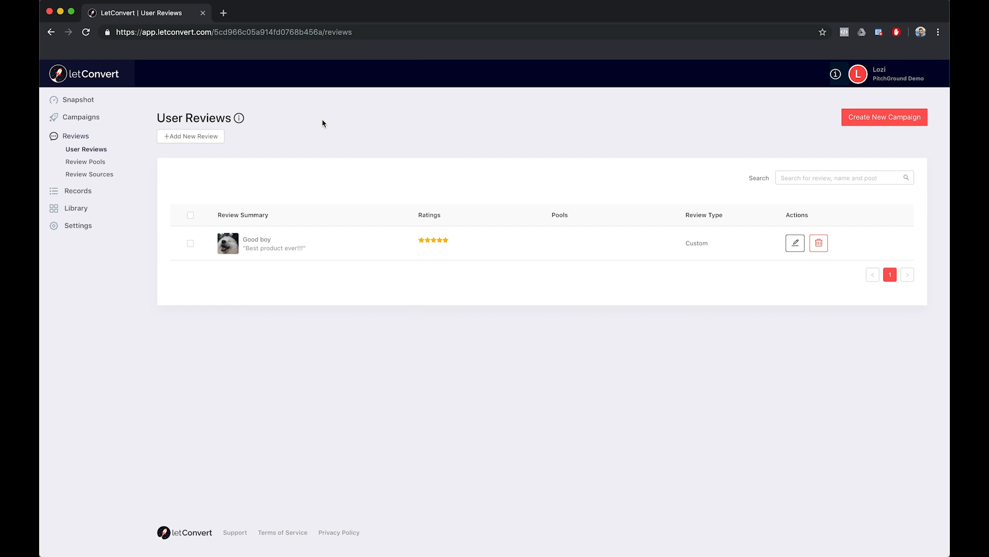
Start a new user review with reviewer name "Goodest Boy" and the library avatar of a man with glasses.
click(195, 137)
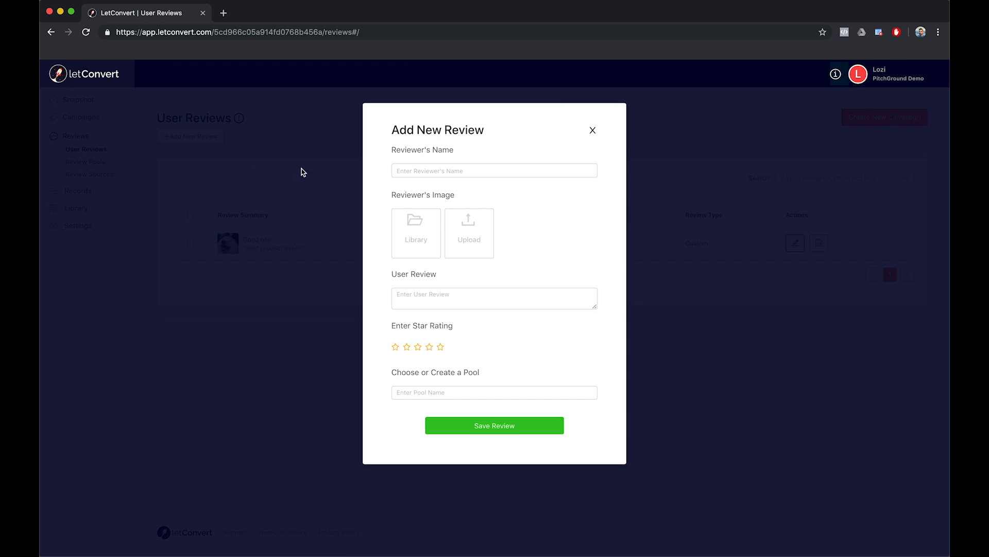
click(450, 170)
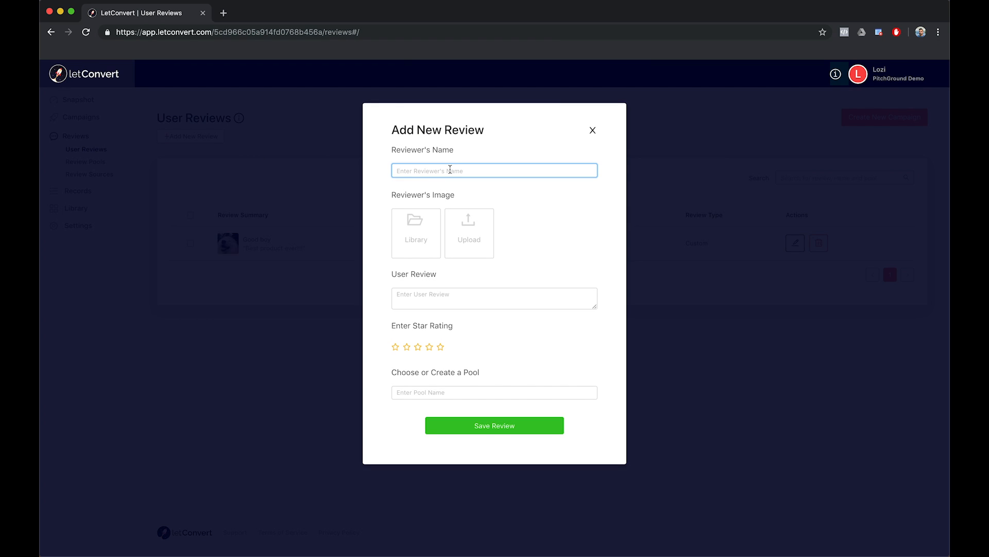
text(Goodest Boy)
click(488, 201)
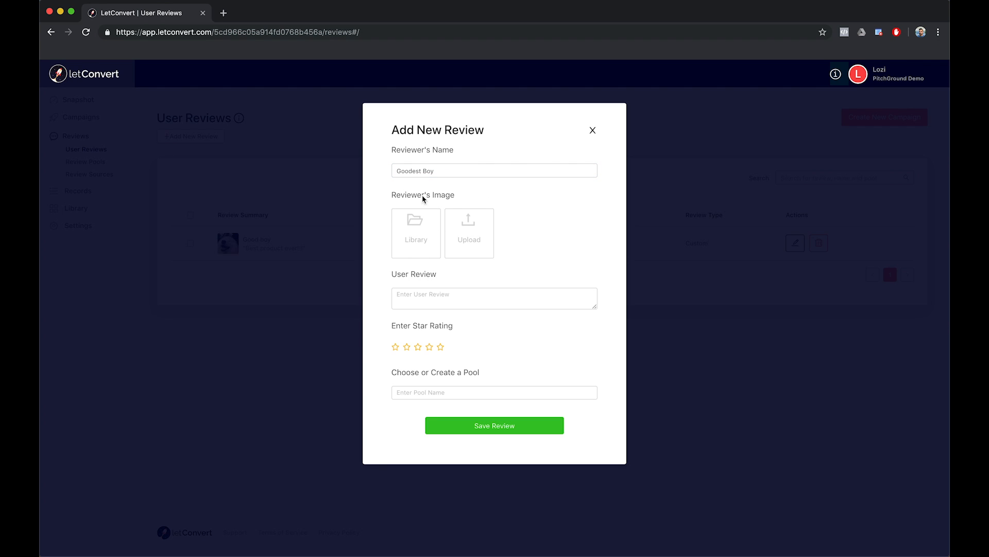
click(418, 234)
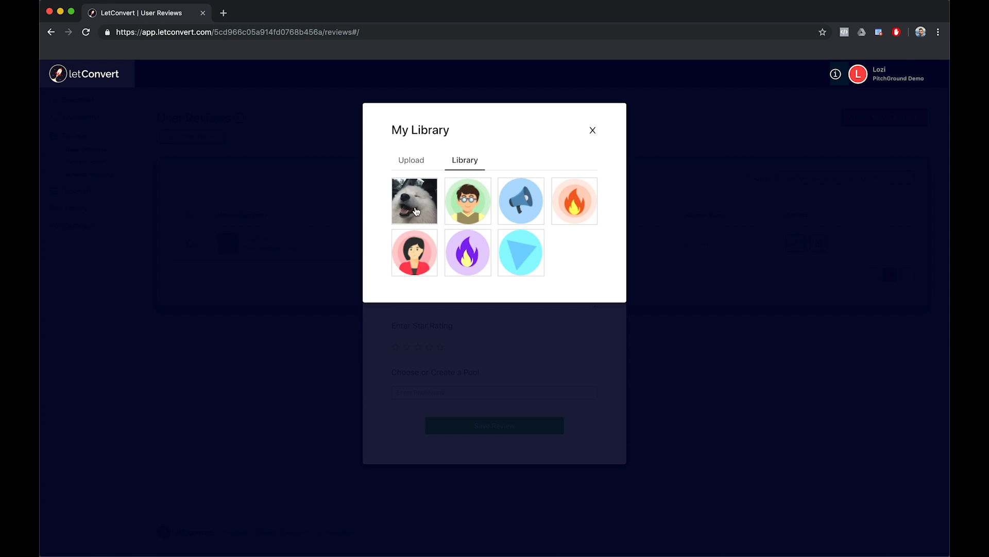
click(458, 199)
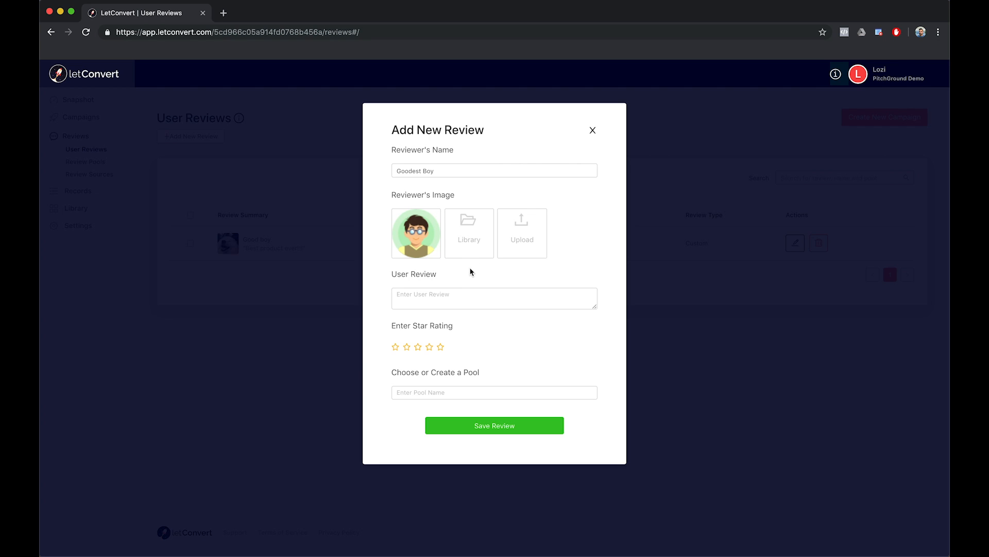
Enter "Best service ever!" as the user review text.
click(444, 291)
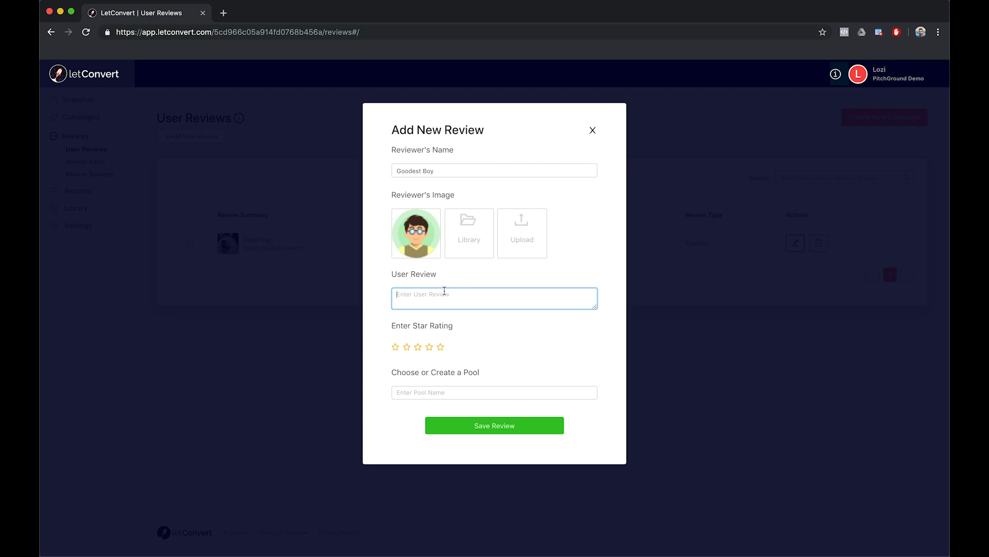
text(Best)
text( se)
text(rvice ev)
key(BackSpace)
text(ce eve)
click(443, 320)
text(r)
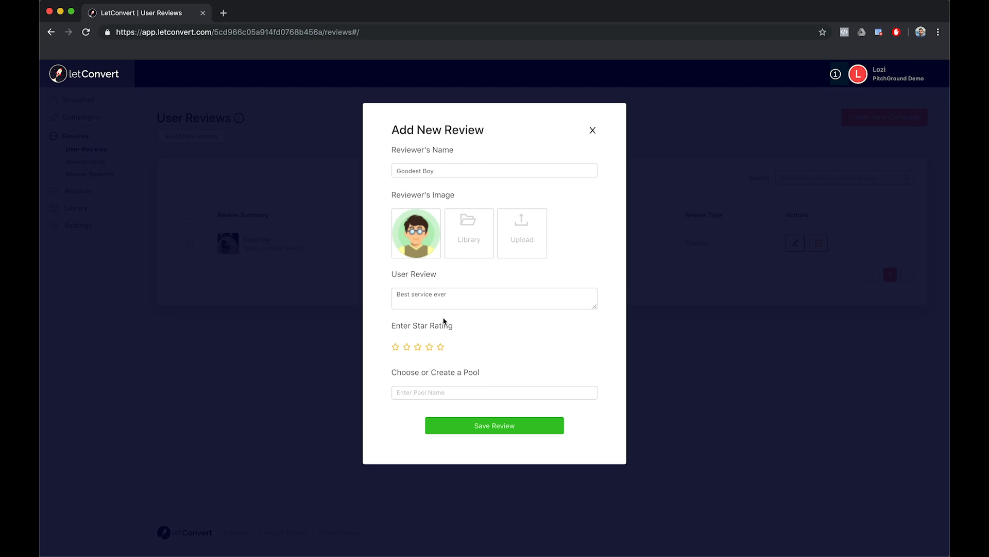
click(470, 290)
text(!)
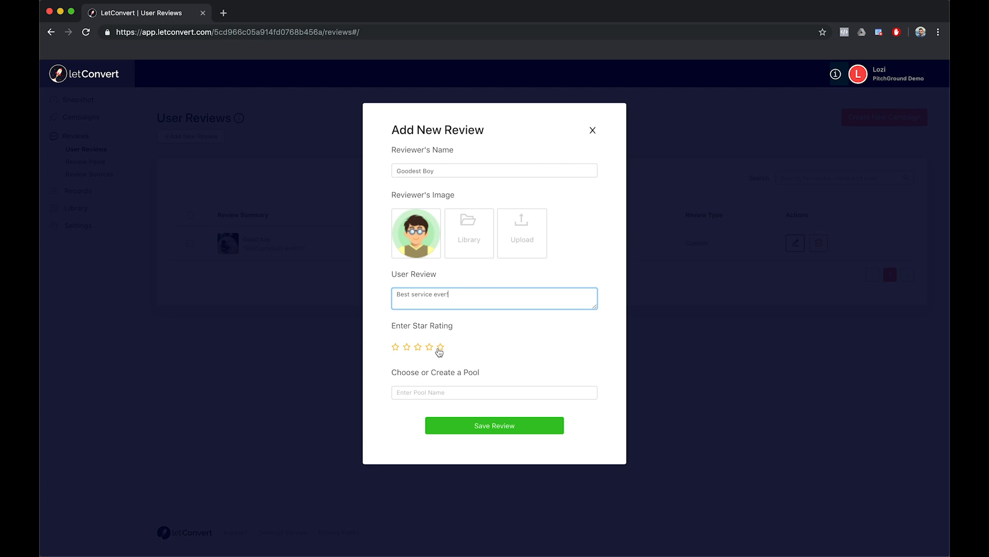
Give the review five stars, assign it to a new pool named "Product 1", and save it.
click(440, 347)
click(442, 393)
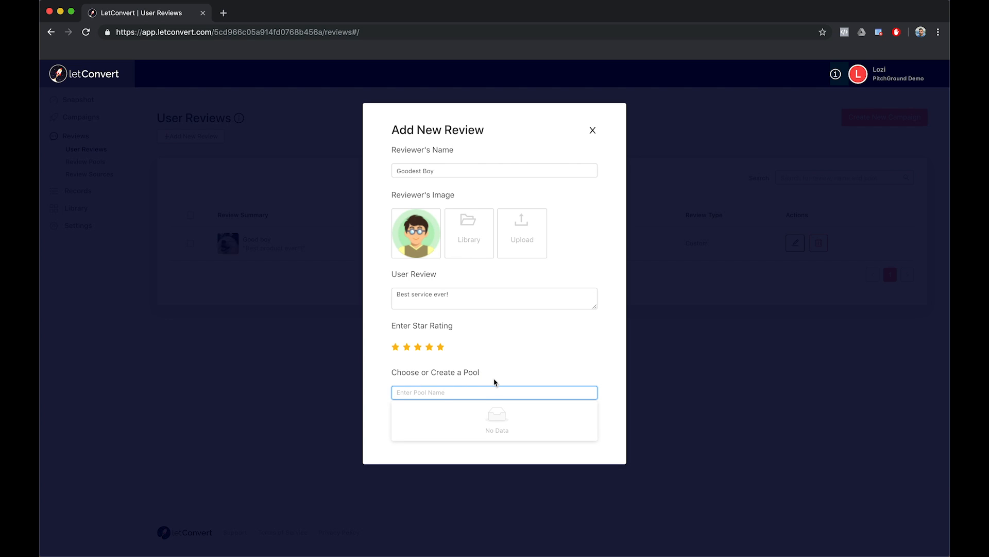
text(Pro)
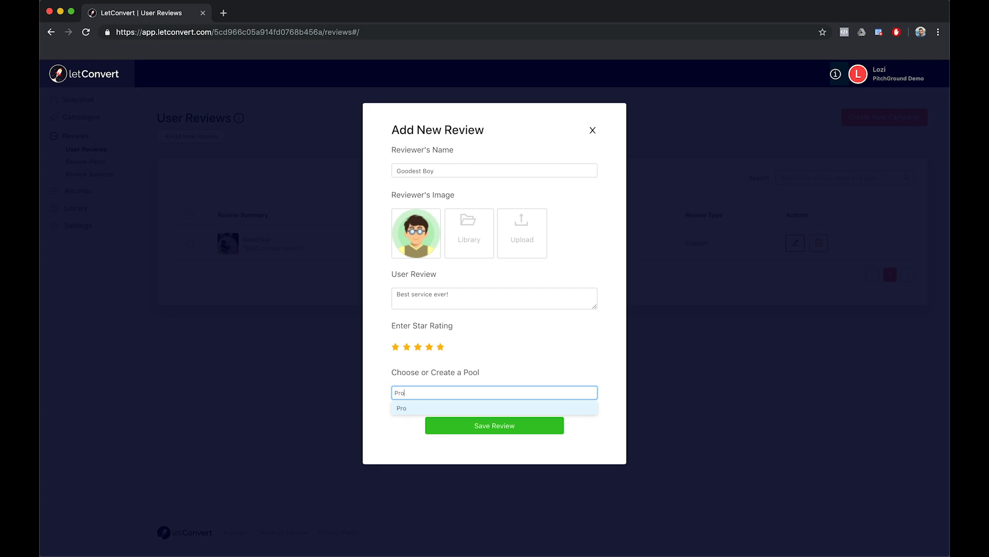
text(duct 1)
click(480, 409)
click(513, 369)
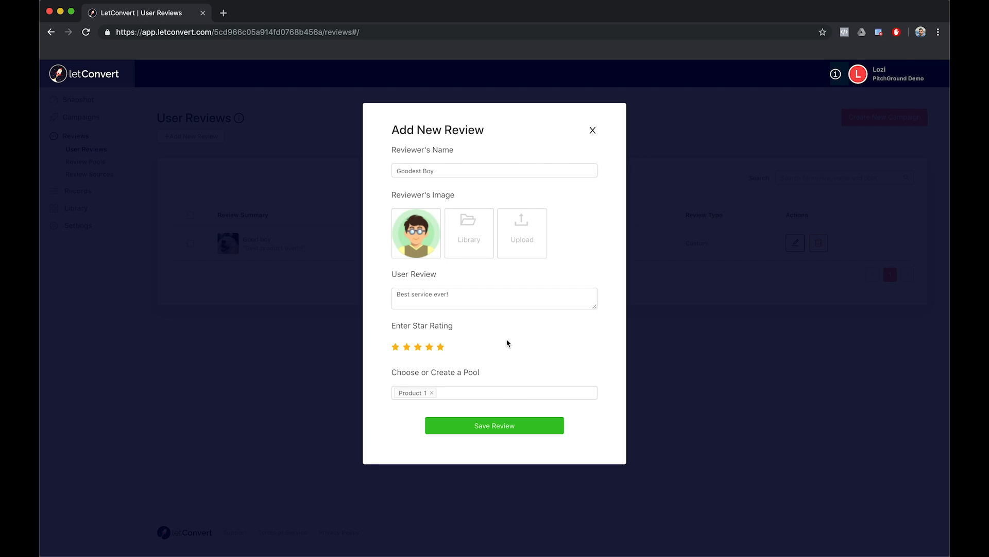
click(500, 431)
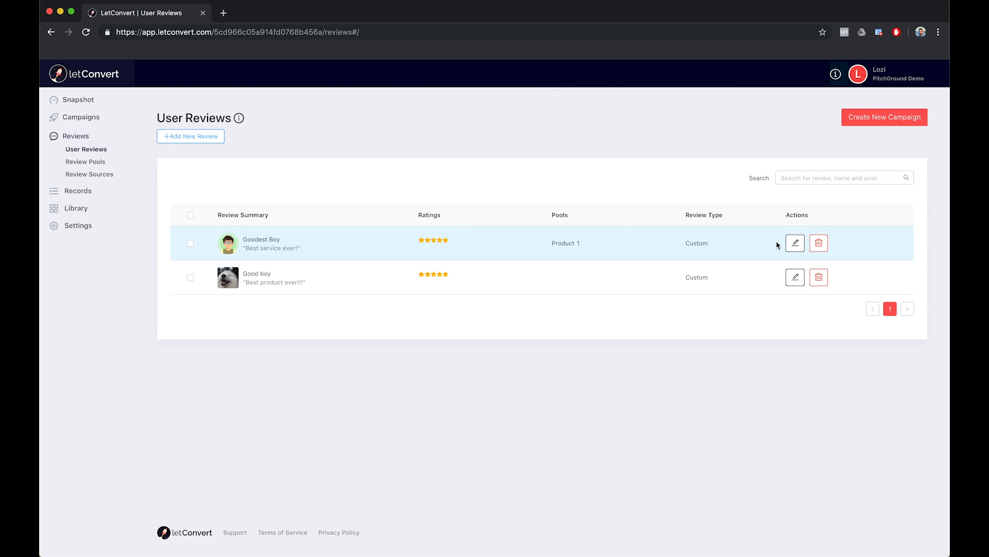
View the Goodest Boy review's edit form without changing it, and display the list of review pools.
click(795, 242)
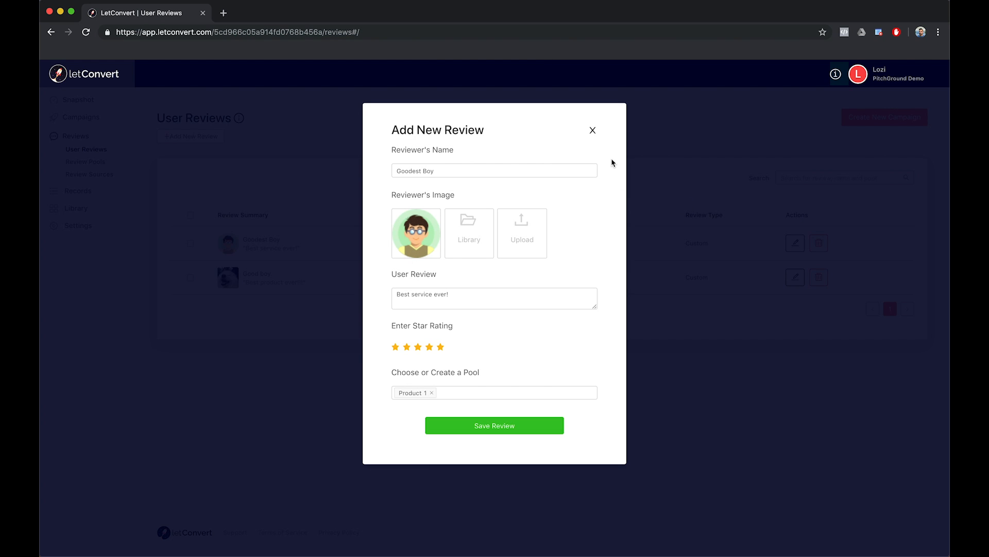
click(593, 131)
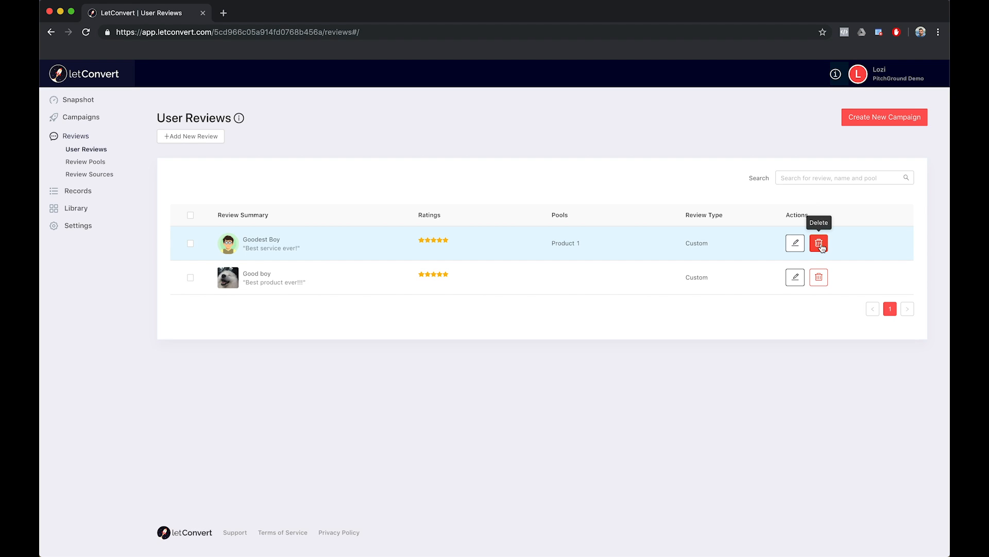
click(91, 162)
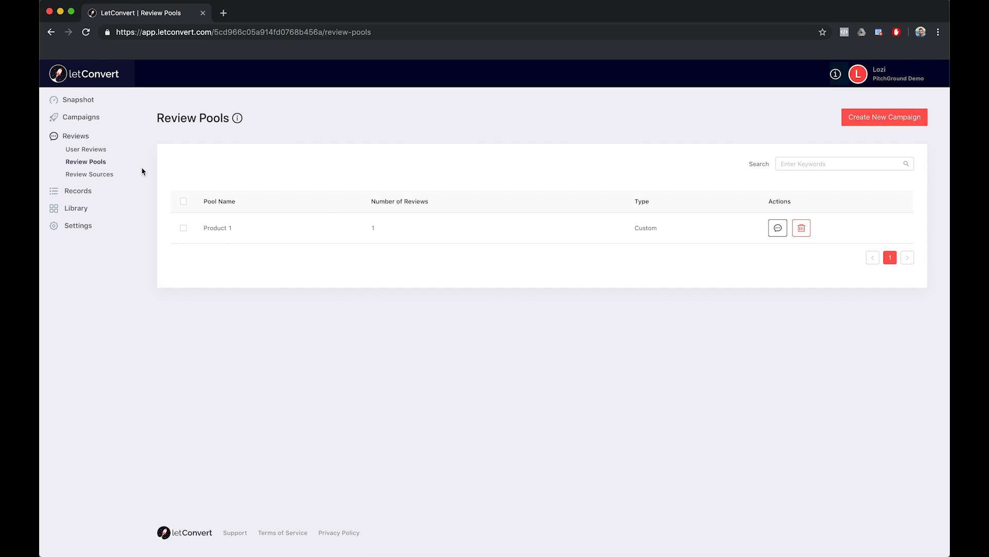
Go to the review sources and examine which source types can be added, without adding one.
click(101, 179)
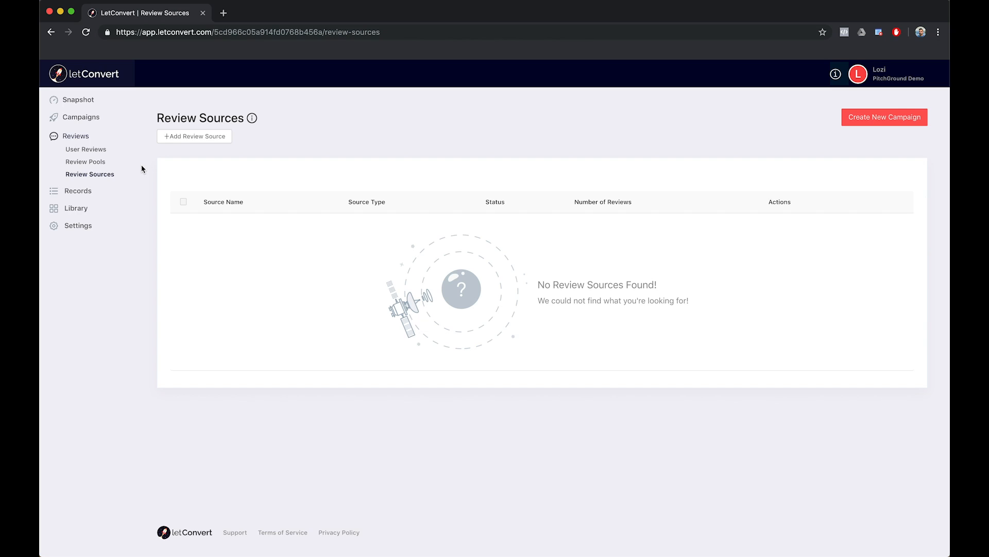
click(207, 137)
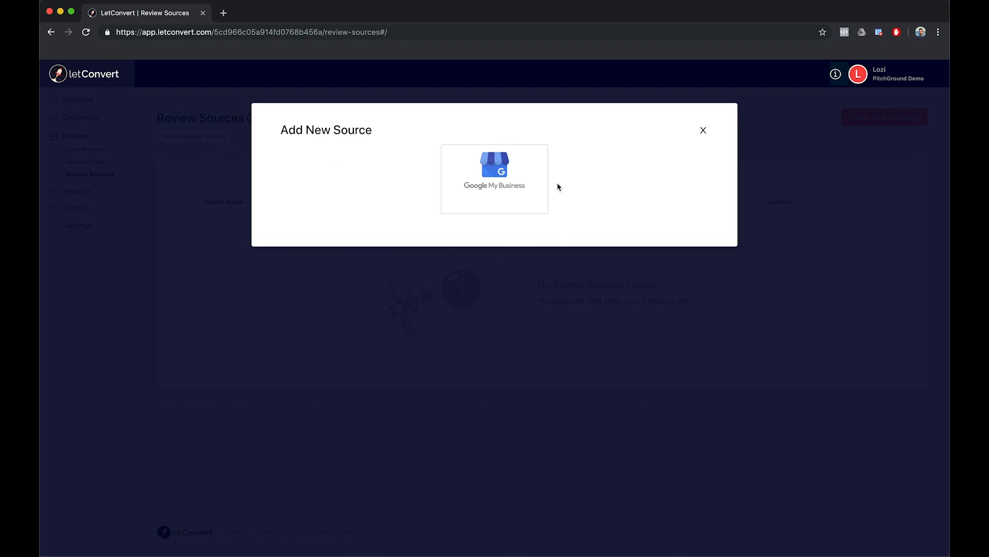
mouse_move(491, 151)
click(704, 130)
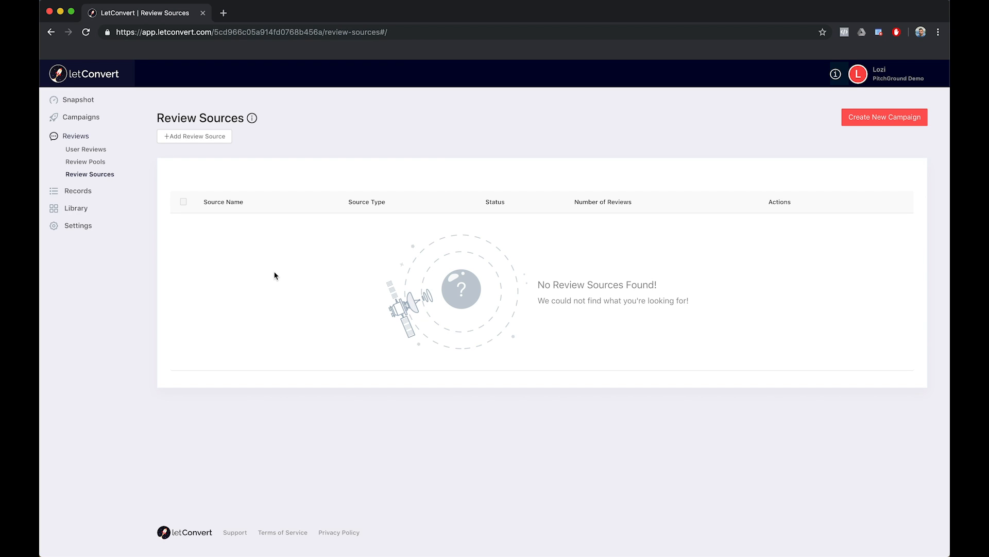
Create a new campaign named "User reviews campaign" that displays alerts on URLs containing pitchground.com, and continue to the alert choice.
click(95, 121)
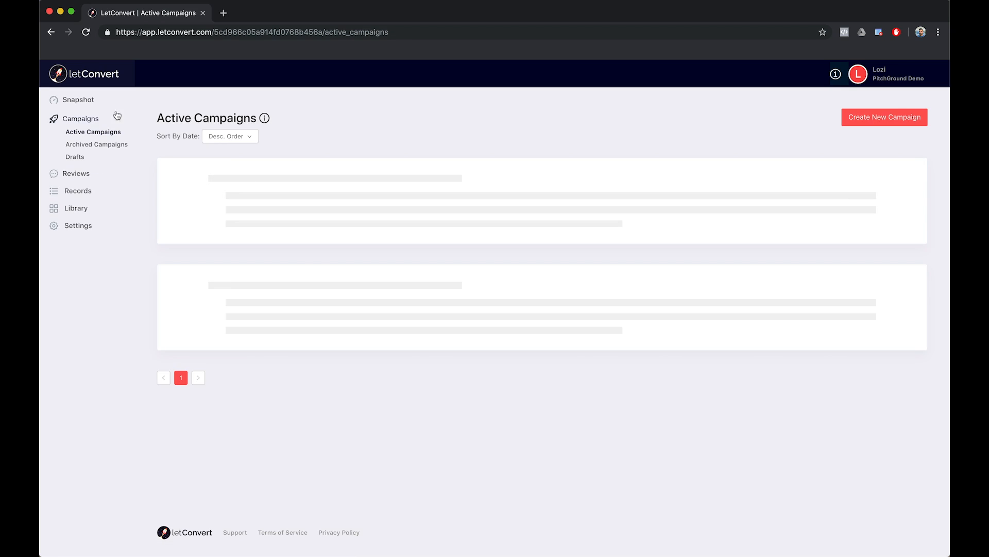
click(891, 118)
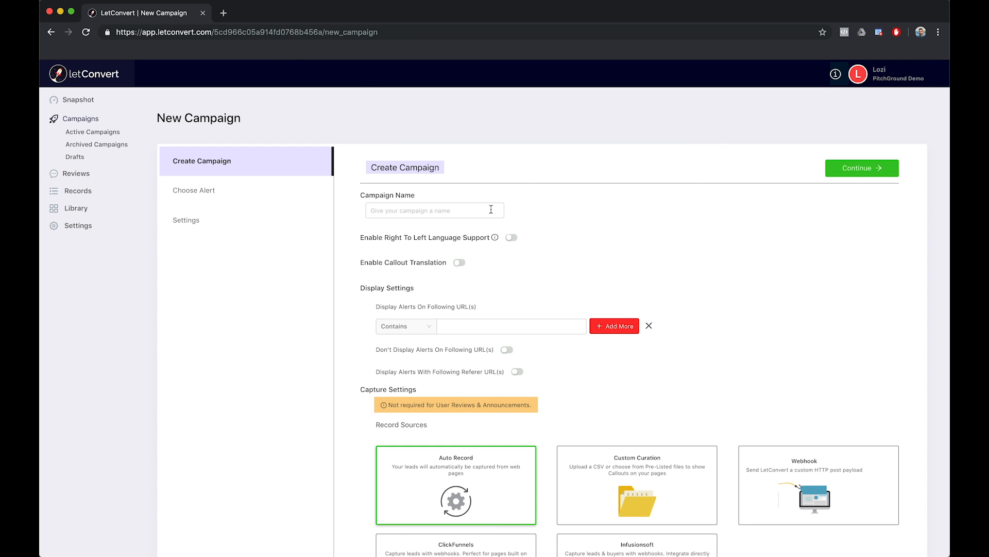
click(491, 210)
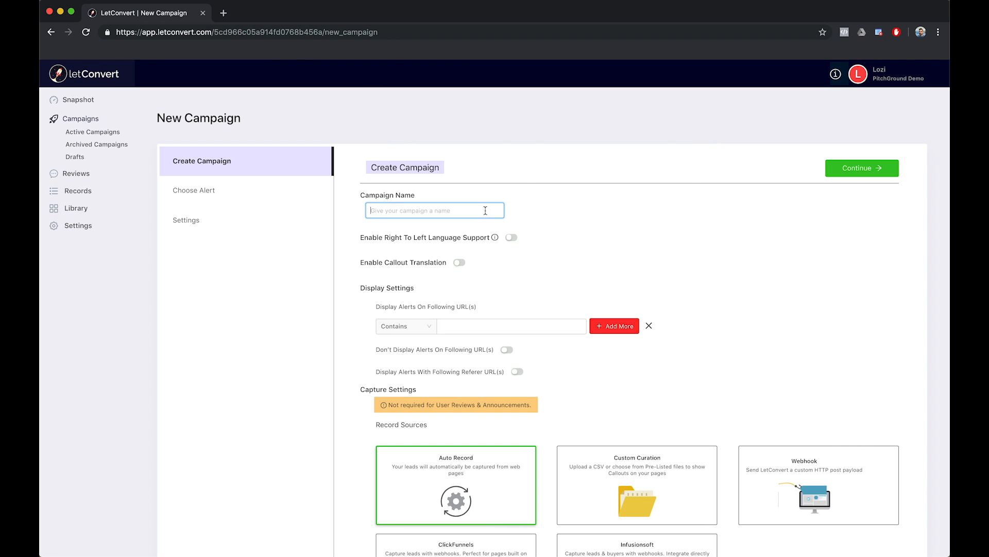
text(User reviews campainggn)
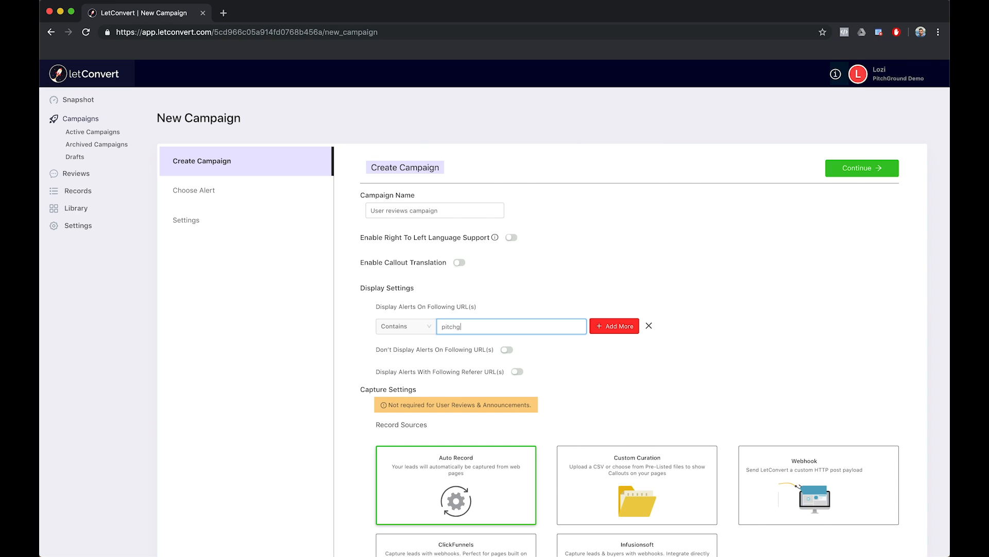
text(round.com)
scroll(598, 385, down, 5)
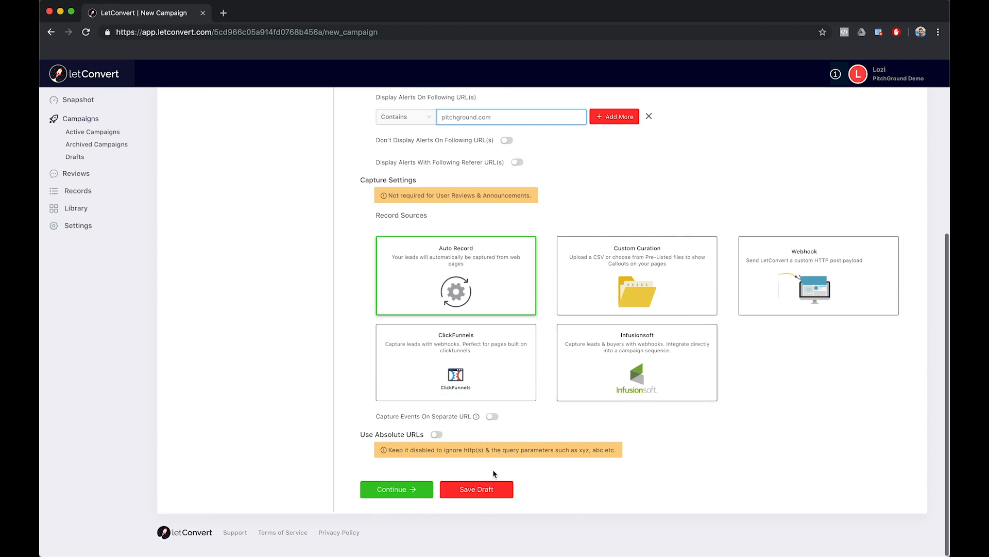
click(400, 493)
Enable the User Reviews Alert for the campaign and open its customization.
scroll(276, 430, up, 3)
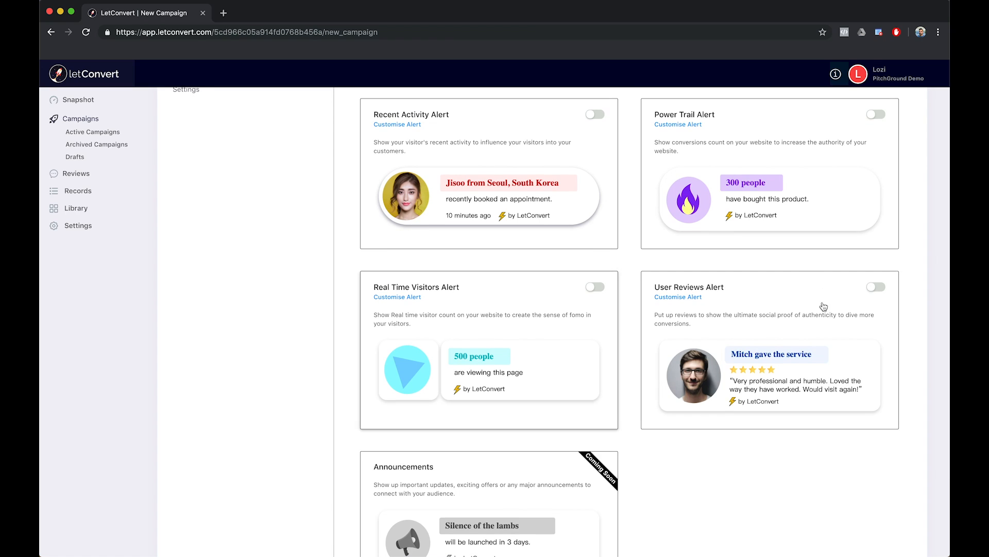
click(878, 287)
click(855, 287)
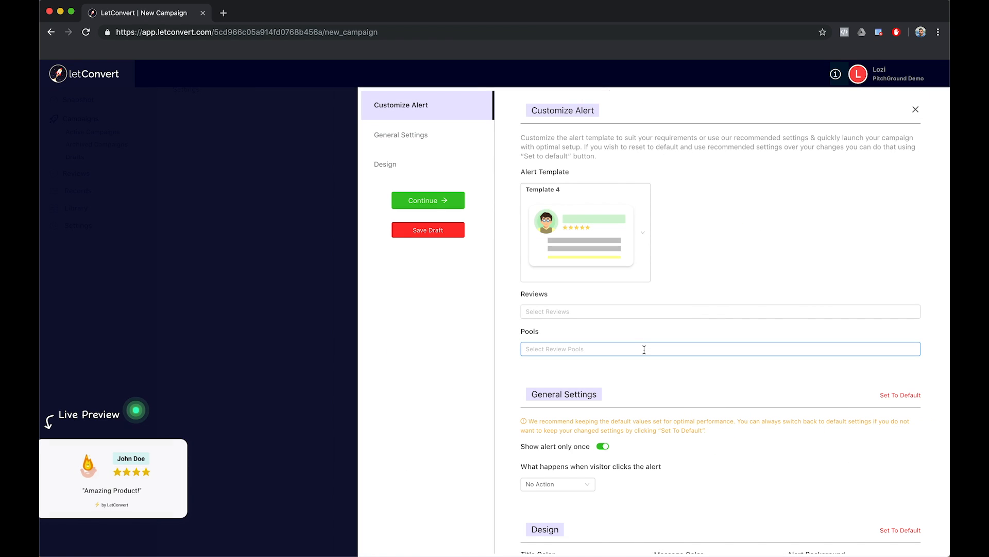
Look through the available alert templates, keeping Template 4.
click(630, 233)
scroll(592, 330, down, 2)
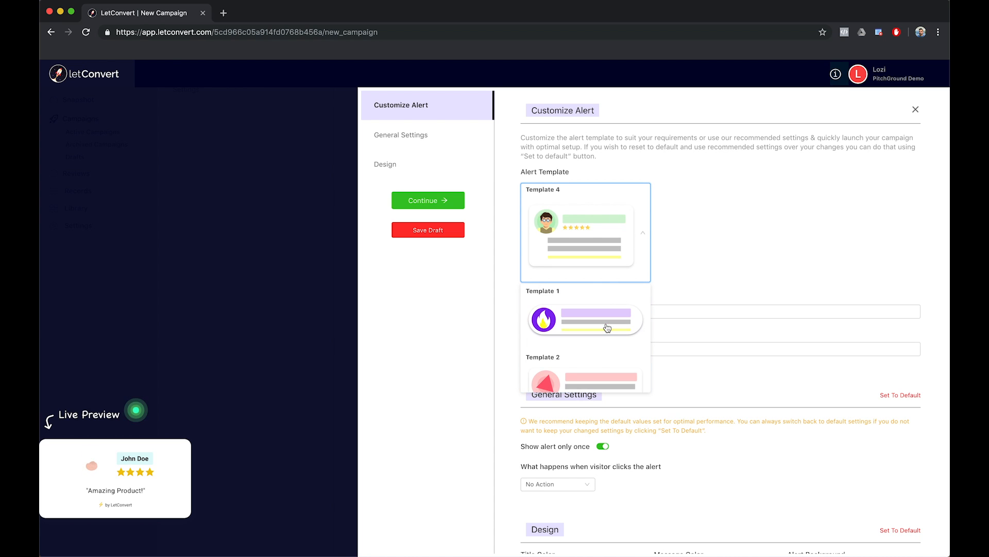
click(734, 263)
Add the Product 1 review pool to the User Reviews Alert.
scroll(735, 263, down, 2)
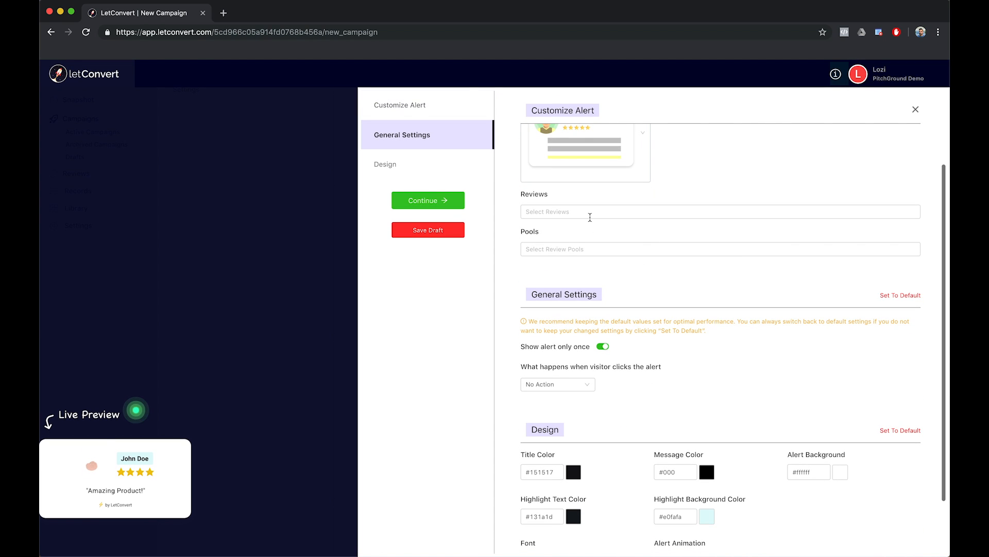
click(556, 211)
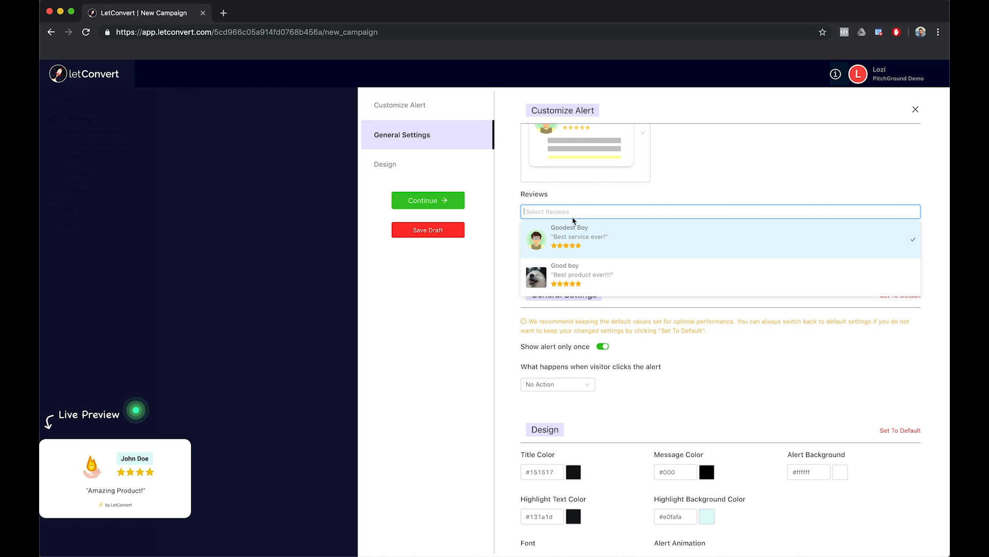
click(624, 194)
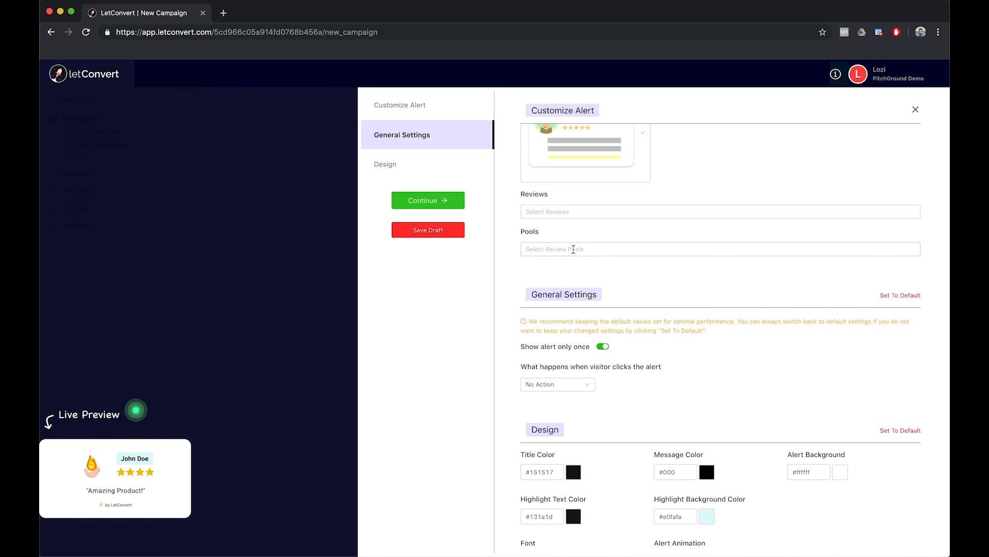
click(573, 249)
click(562, 268)
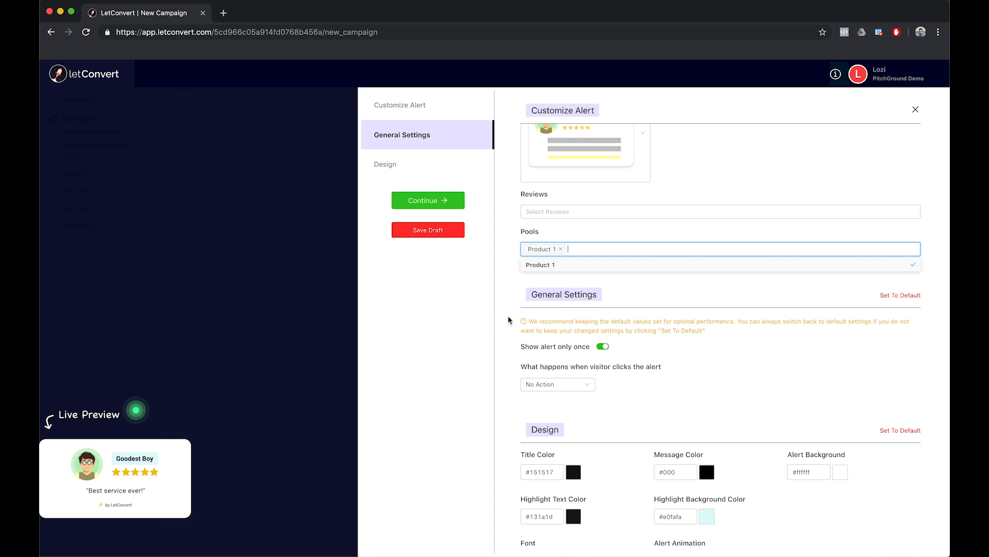
Add the Good boy review to the alert and save the campaign settings.
click(613, 208)
click(583, 273)
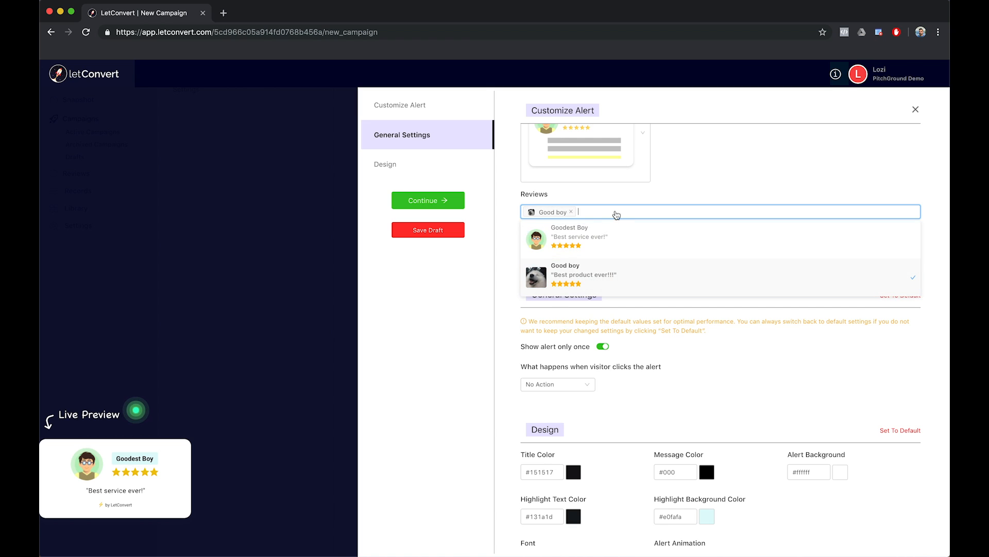
click(610, 229)
scroll(653, 340, down, 3)
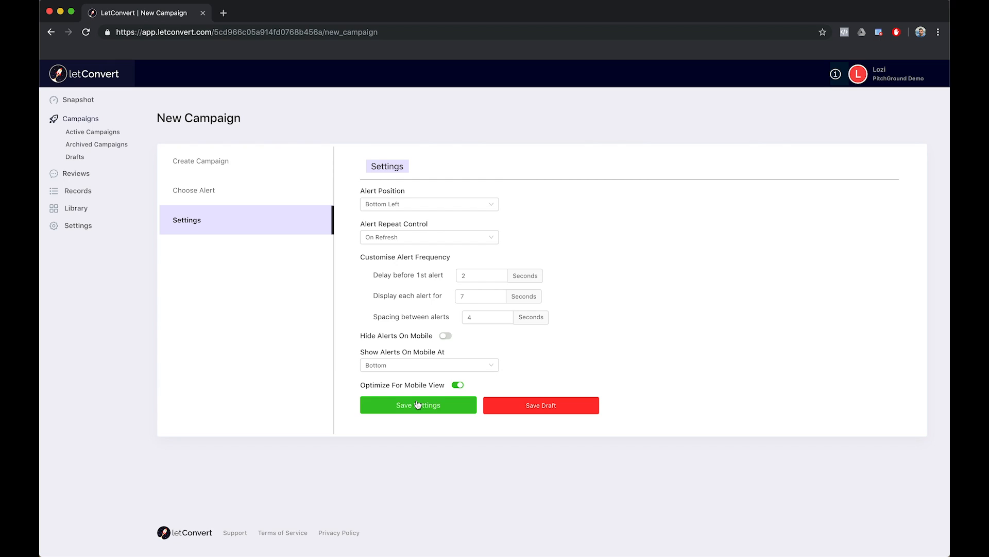
click(444, 407)
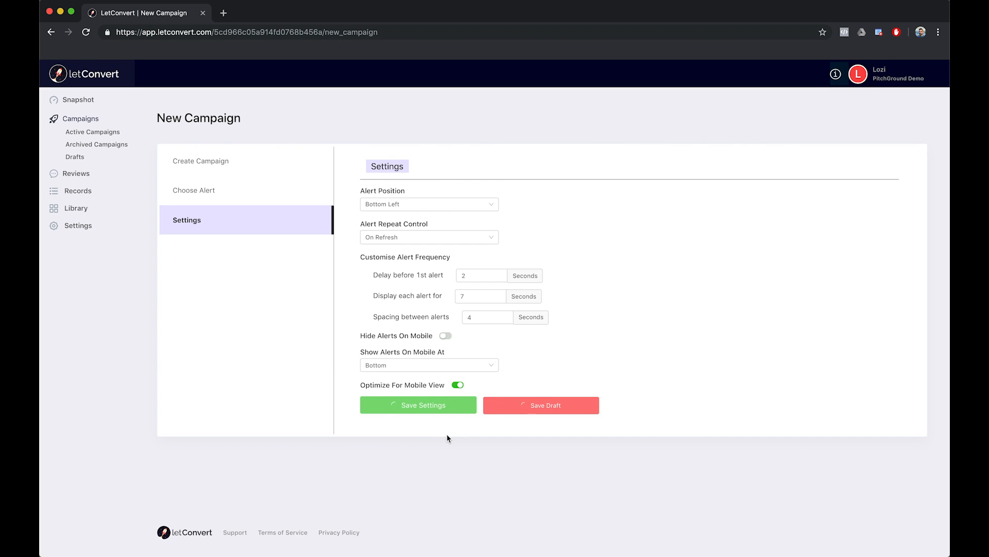